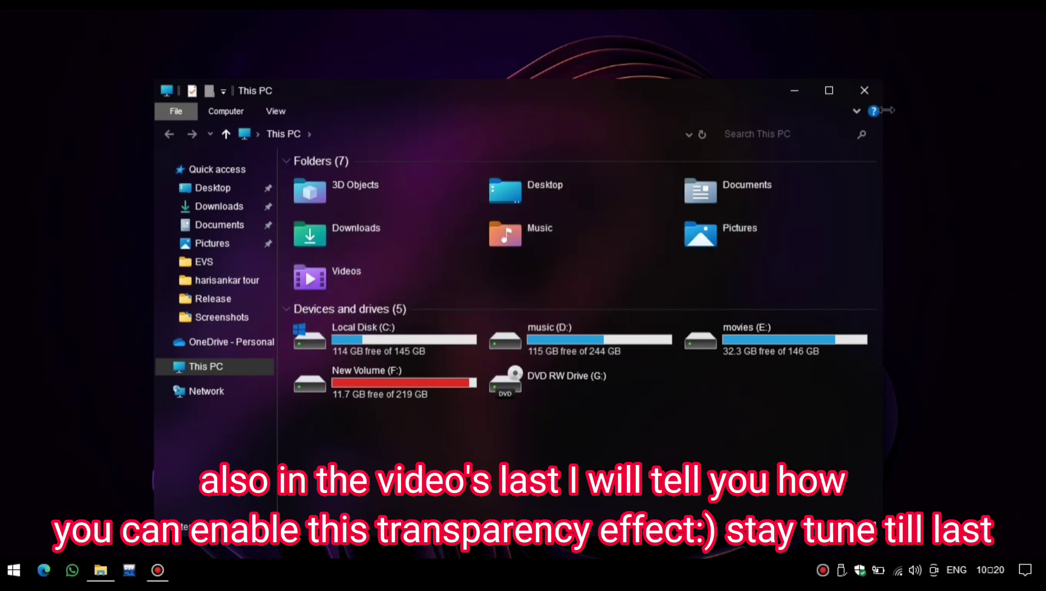
Step: Close File Explorer, switch to Microsoft Edge and search the web for "amoled theme by winpattler"
left_click(859, 91)
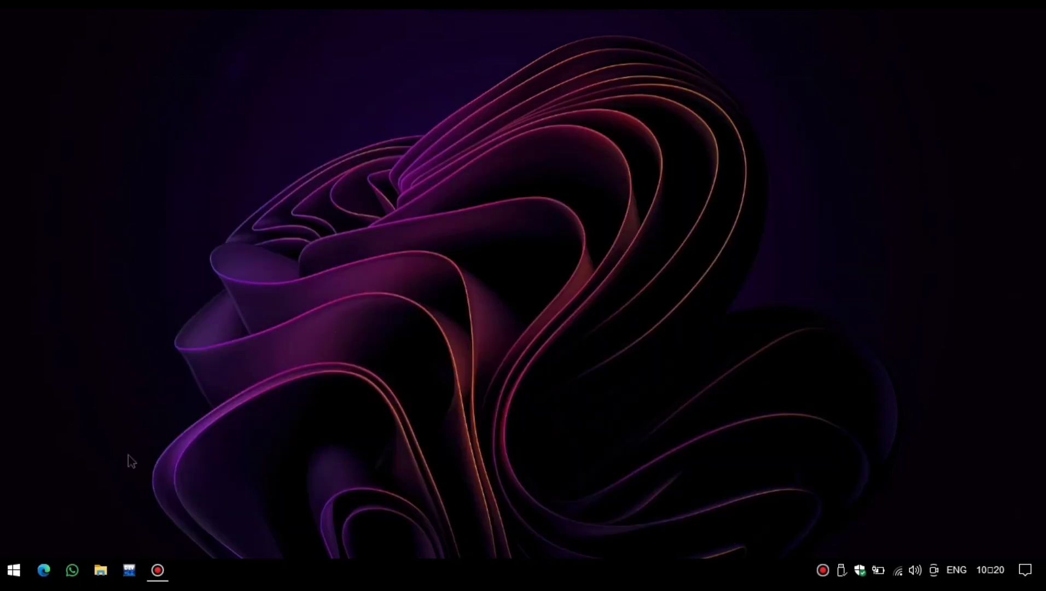
left_click(44, 571)
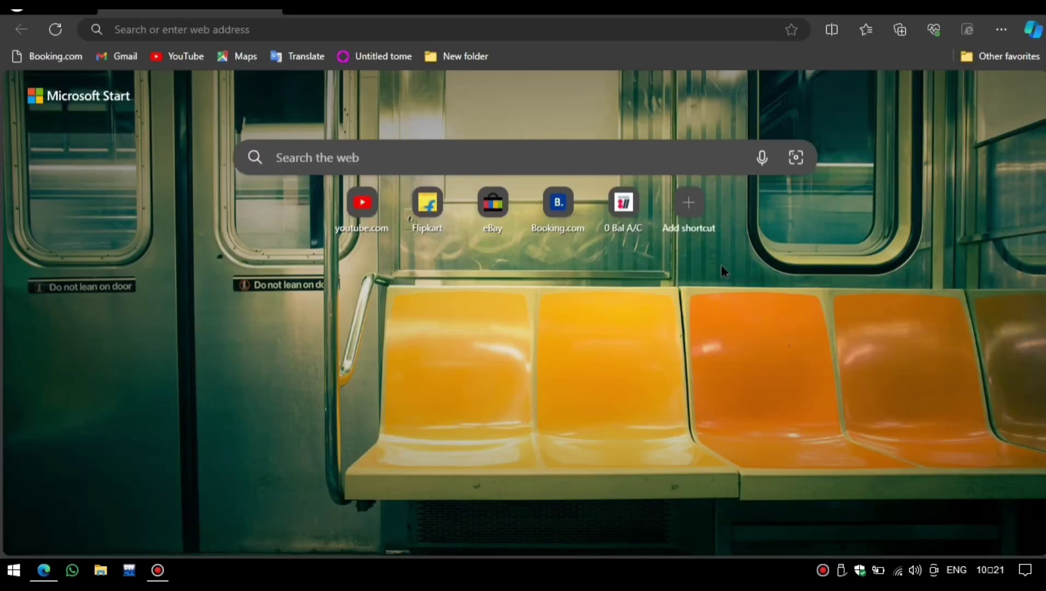
left_click(344, 165)
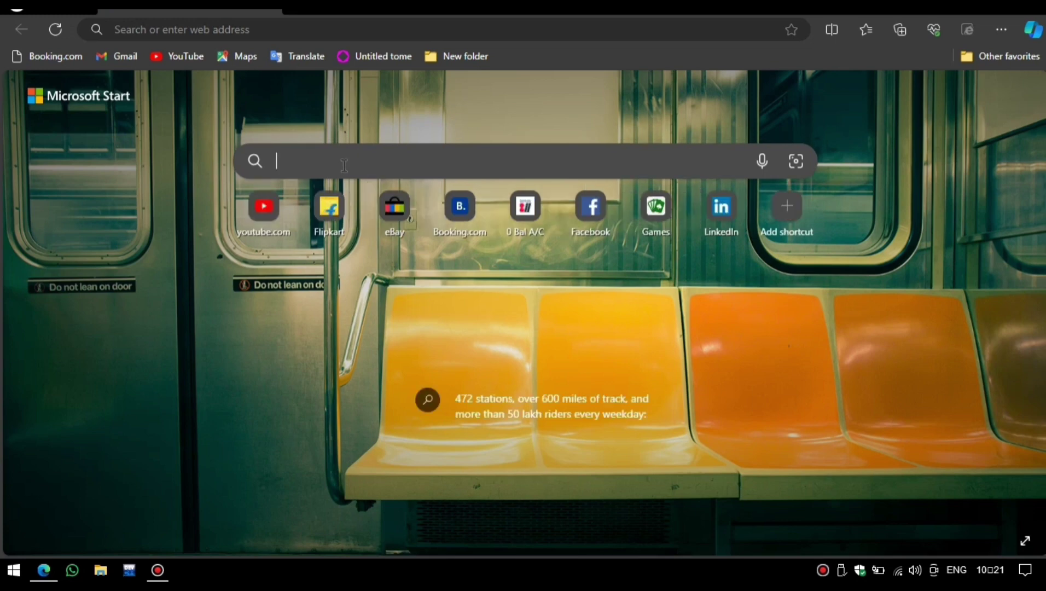
type("amoled theme b")
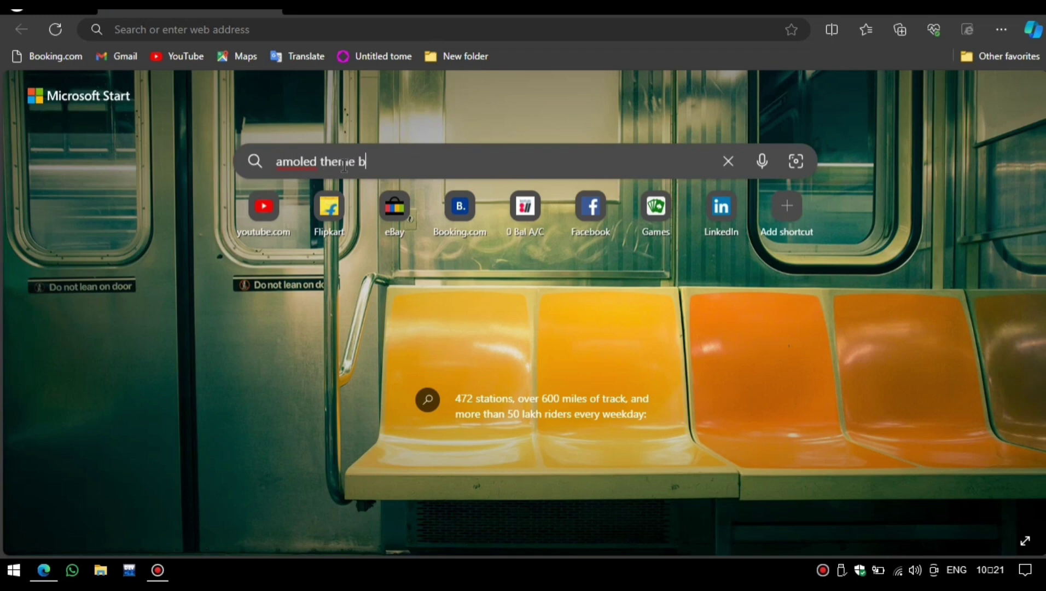
type("y winpattler")
key("Return")
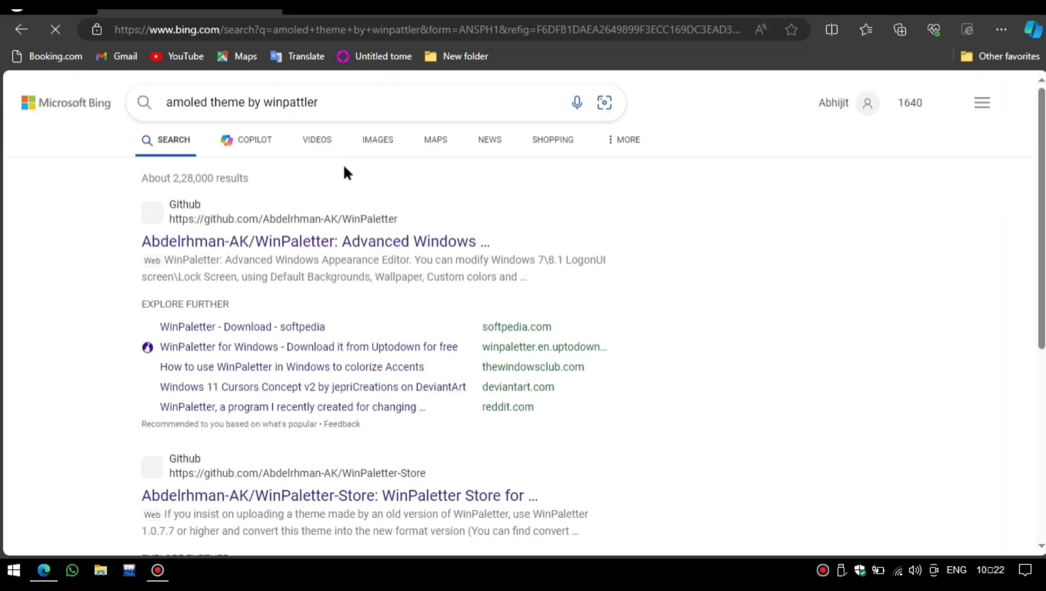
Step: Open the WinPaletter GitHub repository and go to the download assets of its v1.0.8.4-Stable release
left_click(320, 244)
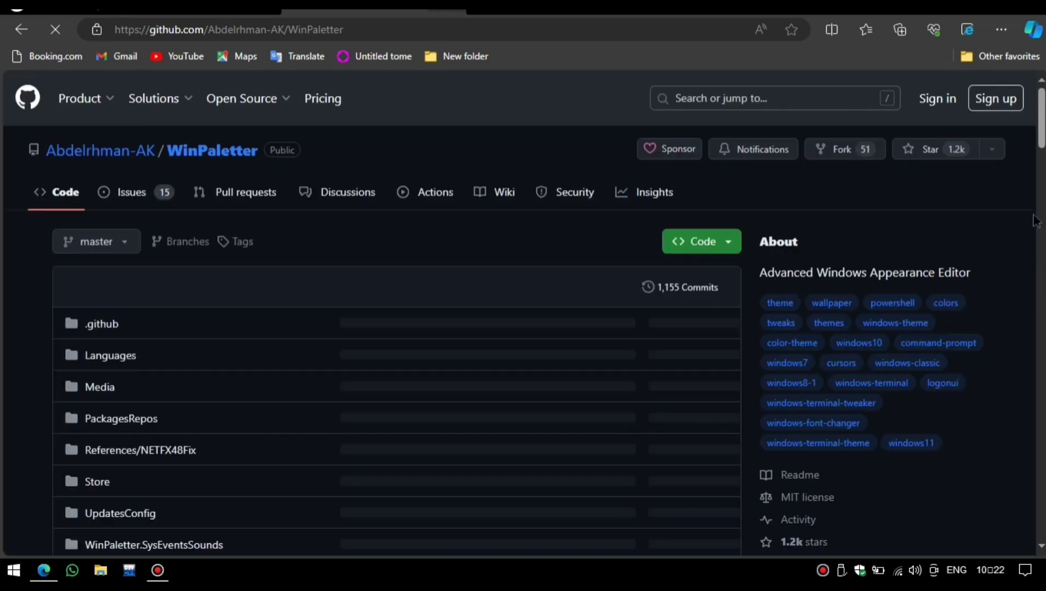
scroll(831, 122, "down", 5)
left_click(827, 115)
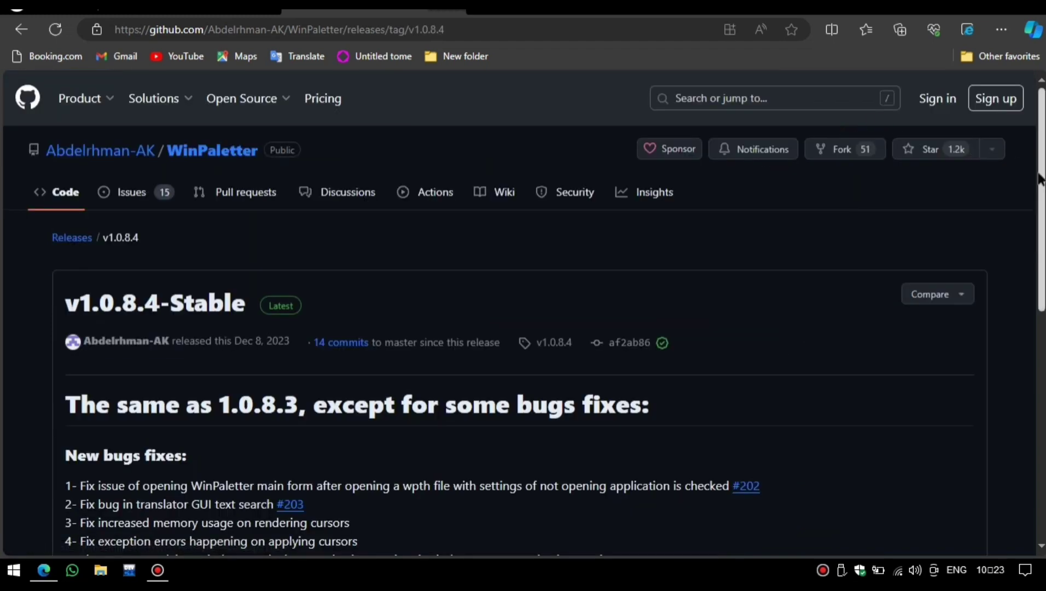
left_click_drag(1039, 178, 1028, 386)
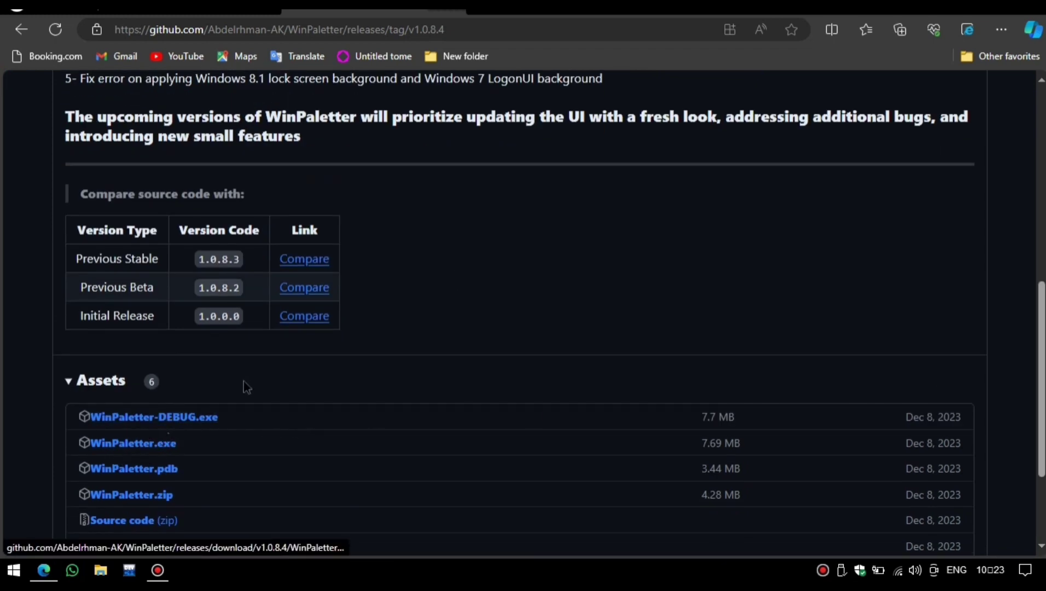
Step: Leave the browser and launch WinPaletter.exe from the Downloads folder in File Explorer
key("super+d")
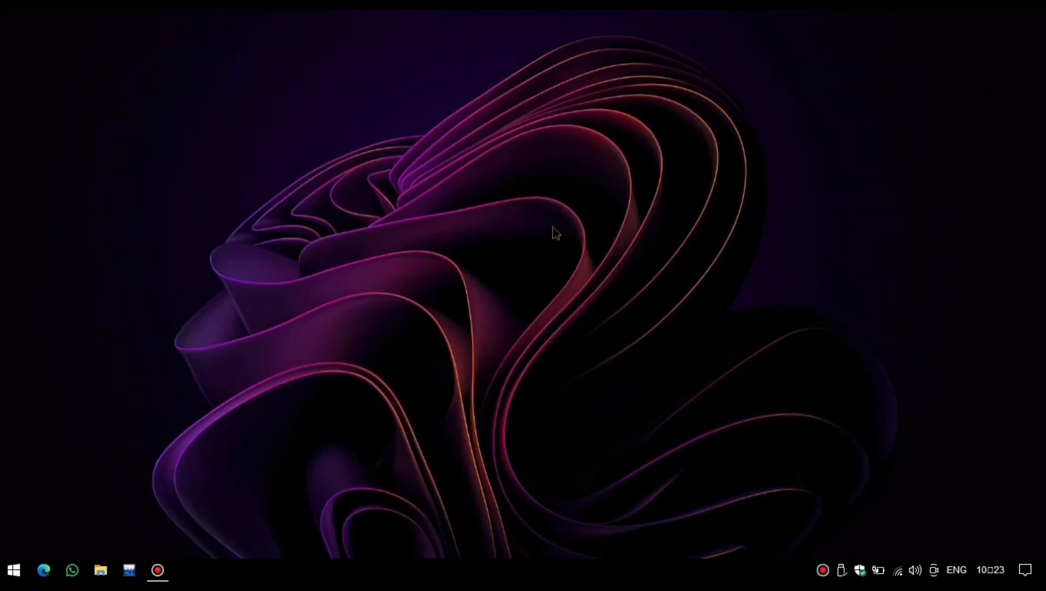
key("super")
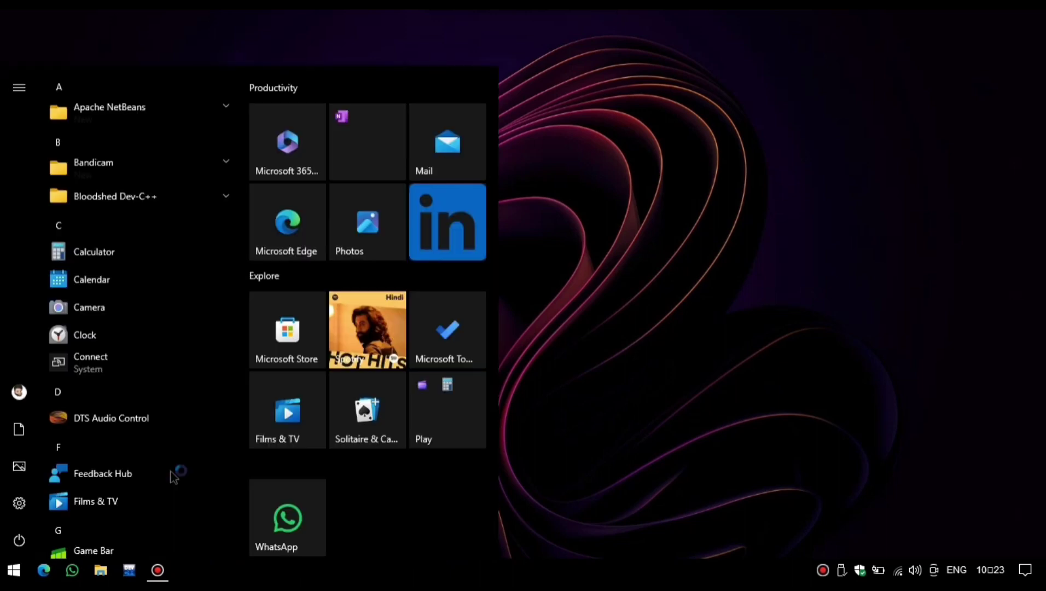
left_click(580, 401)
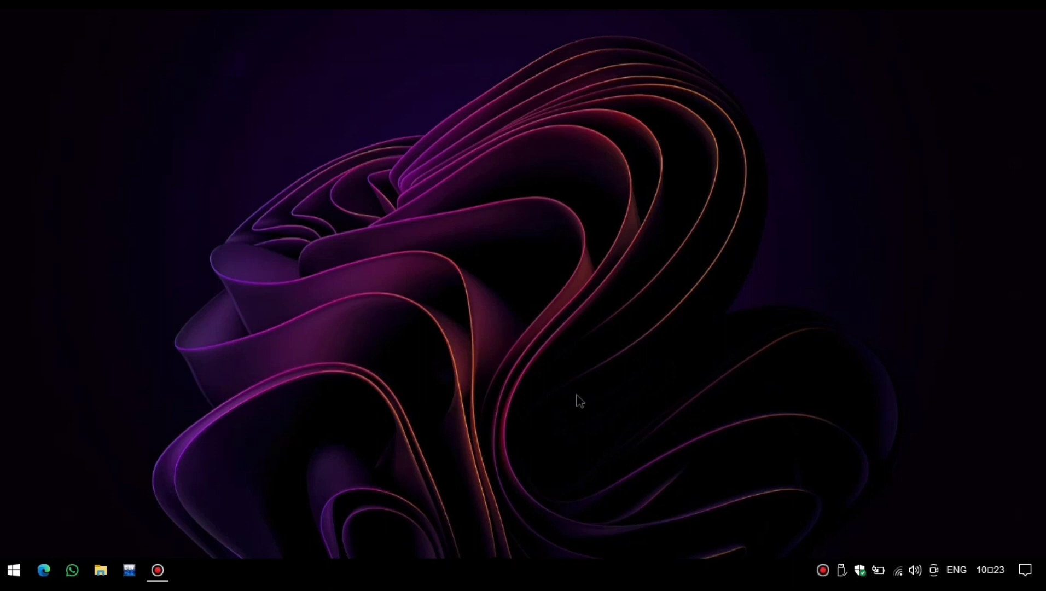
key("super+e")
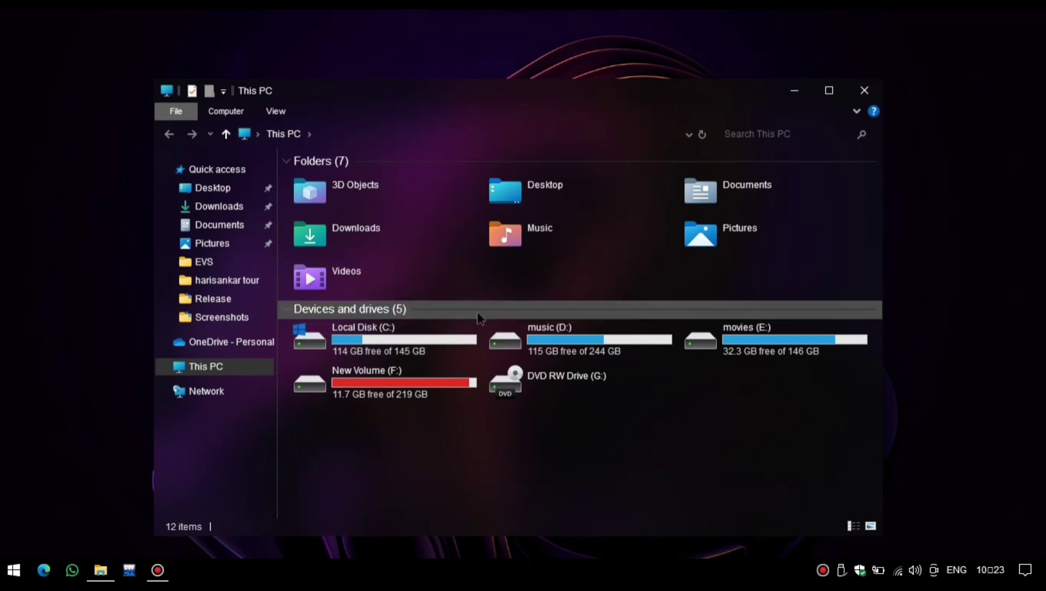
left_click(392, 241)
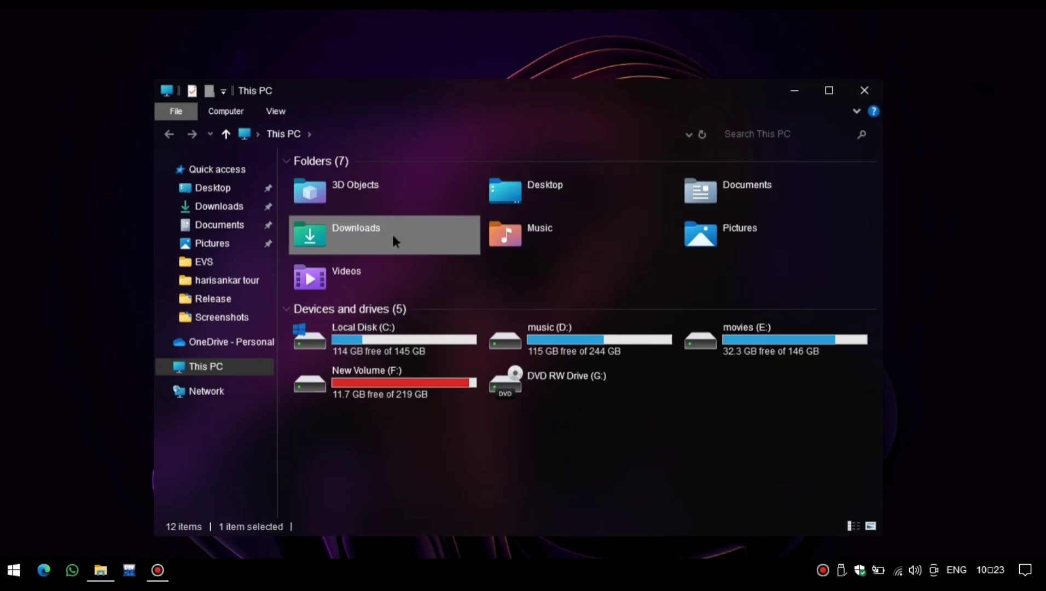
double_click(393, 237)
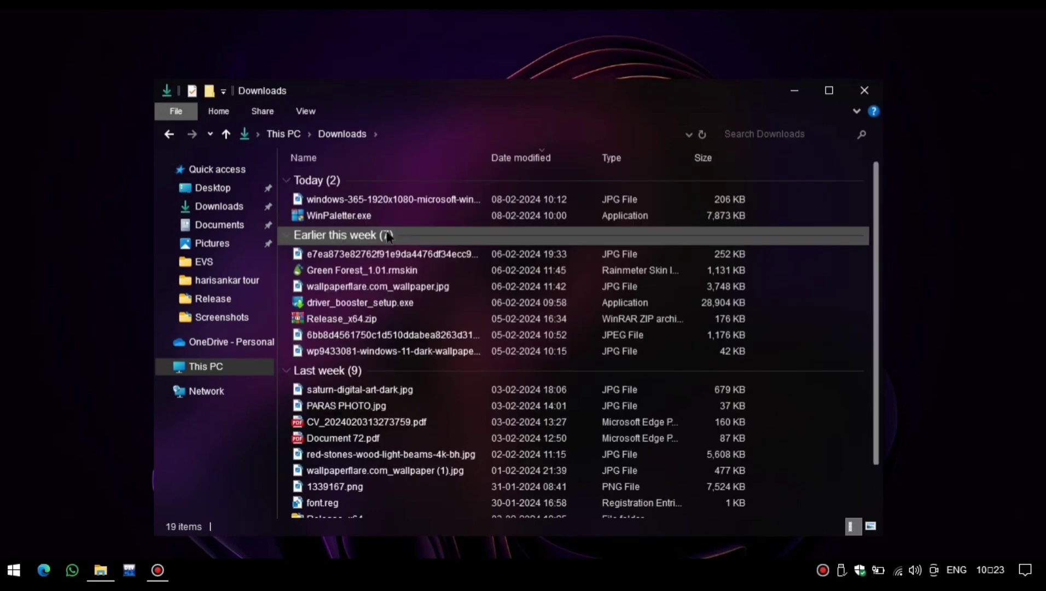
double_click(359, 217)
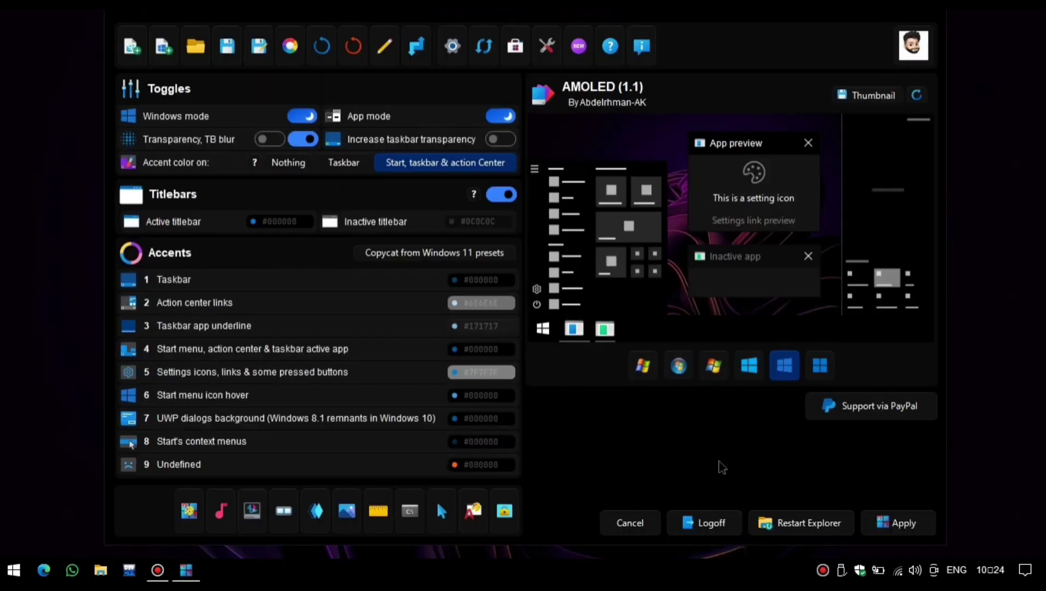
Step: Open the WinPaletter Store, go through its tips to the end and open the AMOLED theme's page
left_click(516, 47)
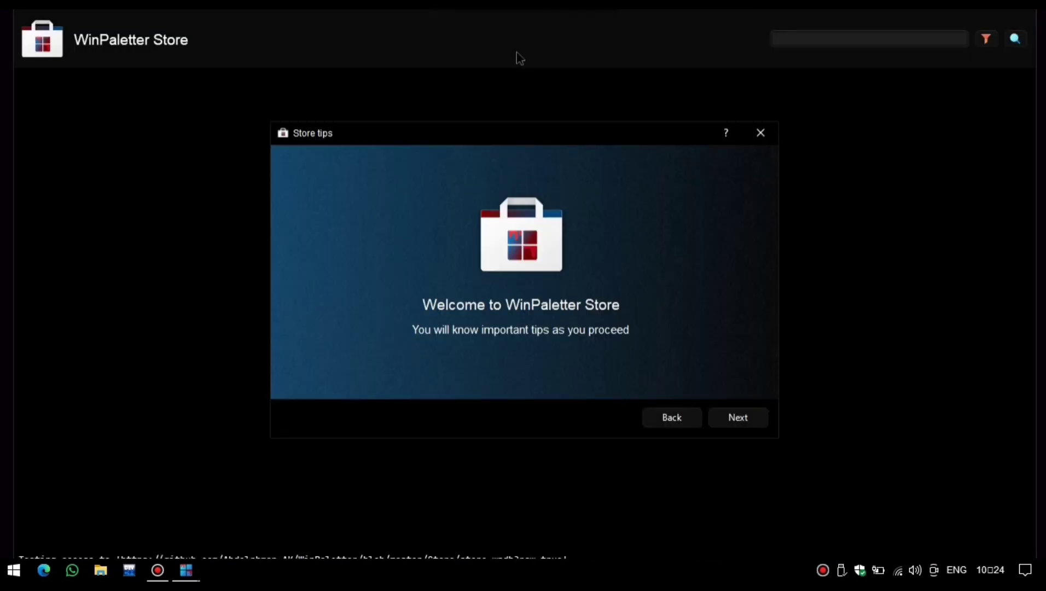
left_click(739, 418)
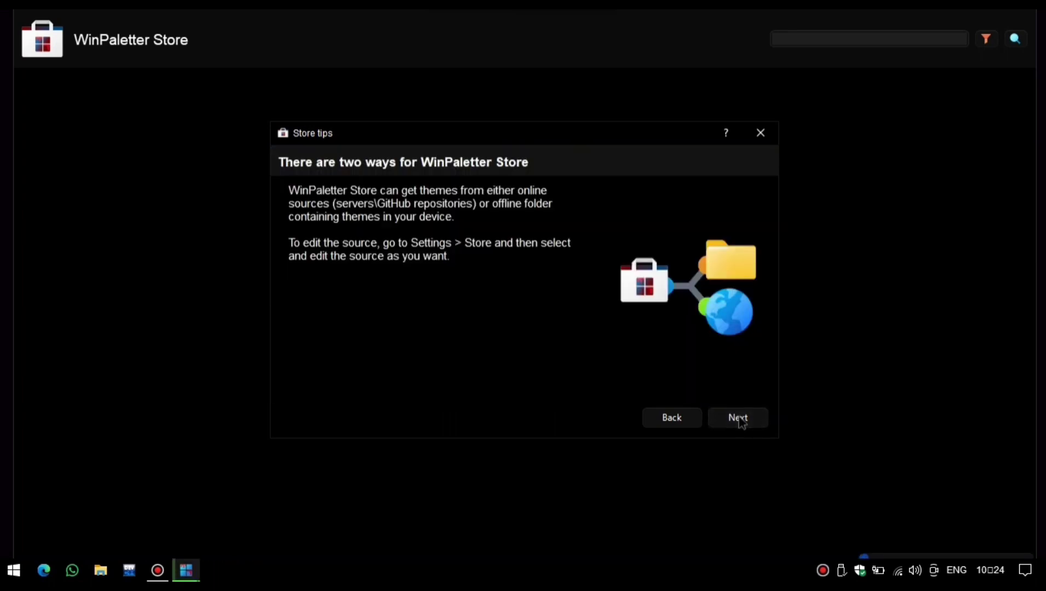
left_click(738, 418)
left_click(738, 418)
left_click(738, 418)
left_click(739, 418)
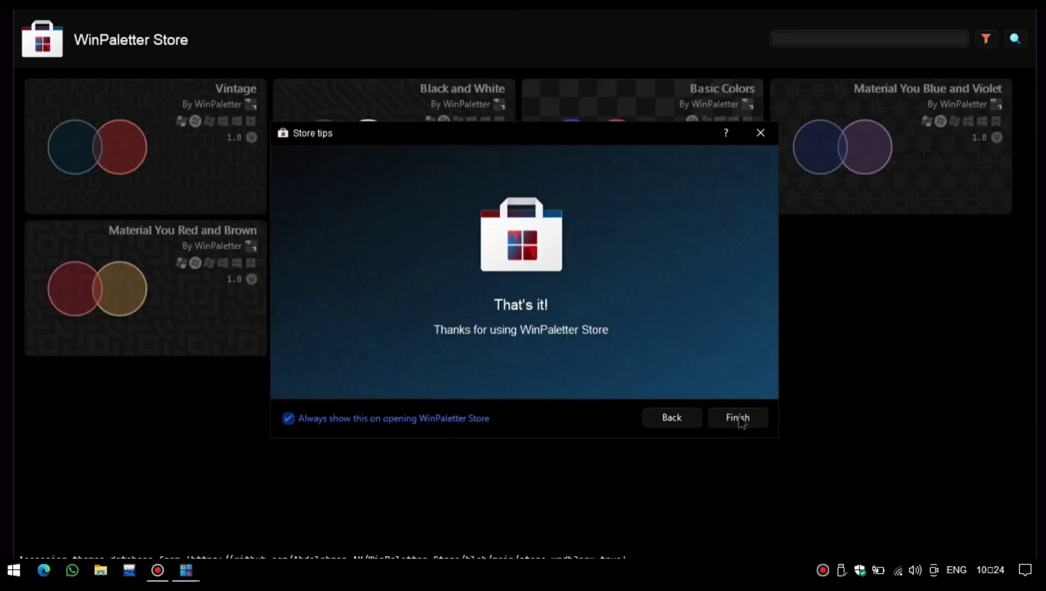
left_click(739, 418)
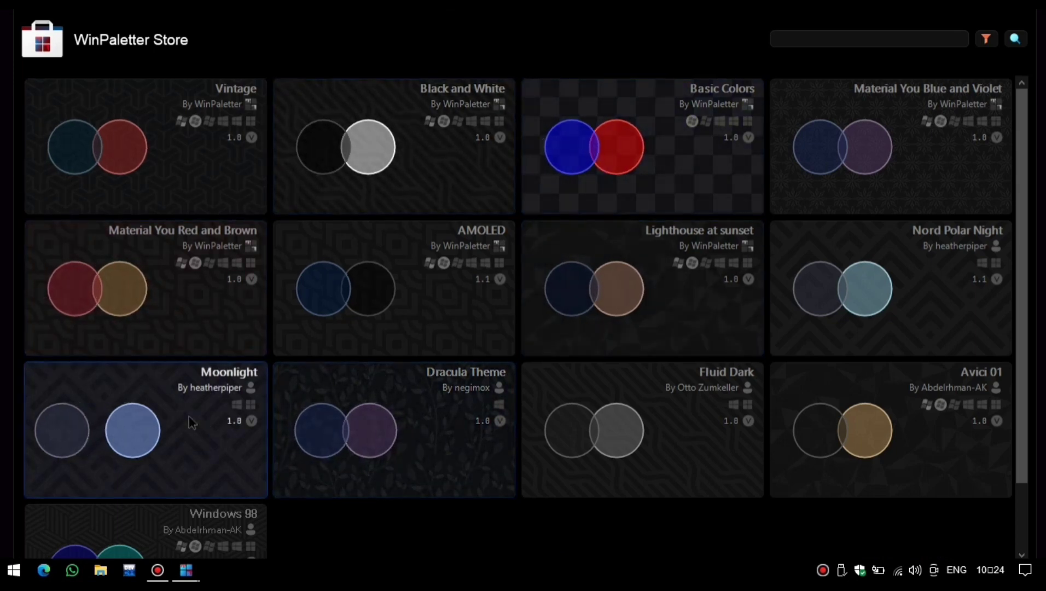
left_click(436, 323)
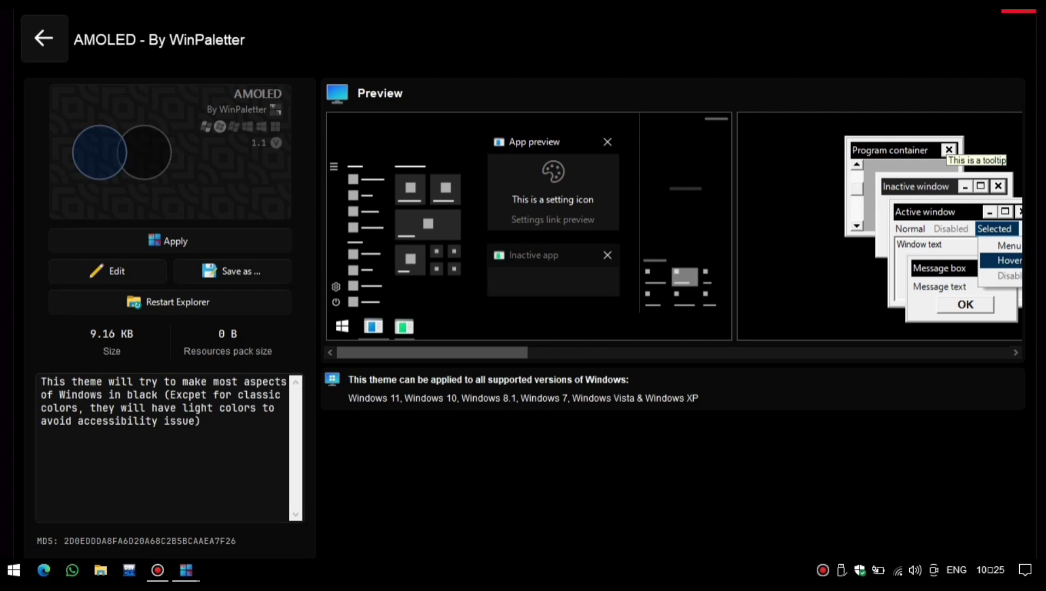
Step: Leave the store and apply the AMOLED (1.1) theme, closing the theme log and WinPaletter when done
left_click(1019, 10)
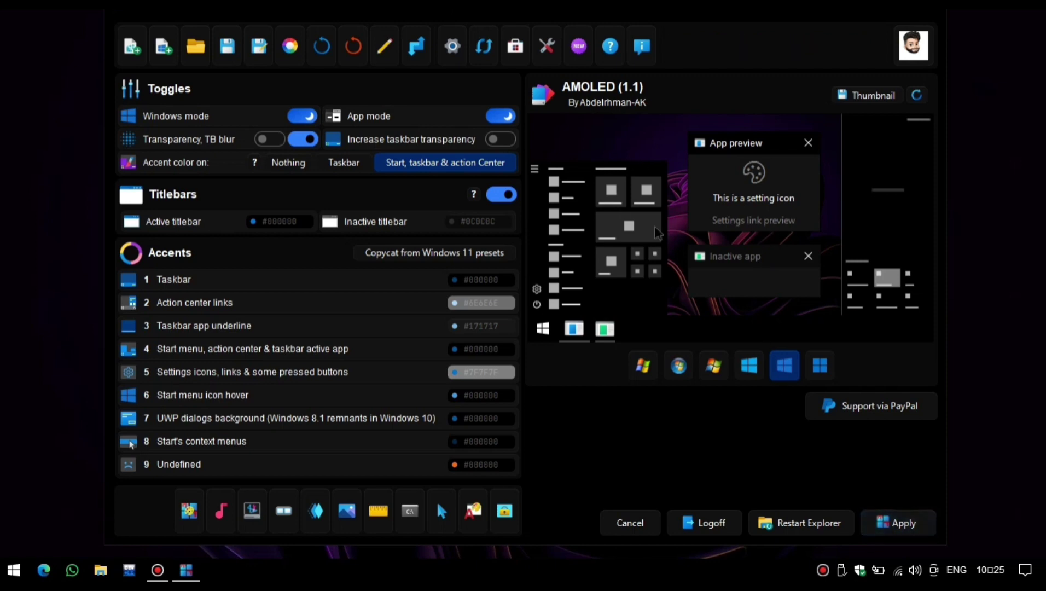
left_click(885, 524)
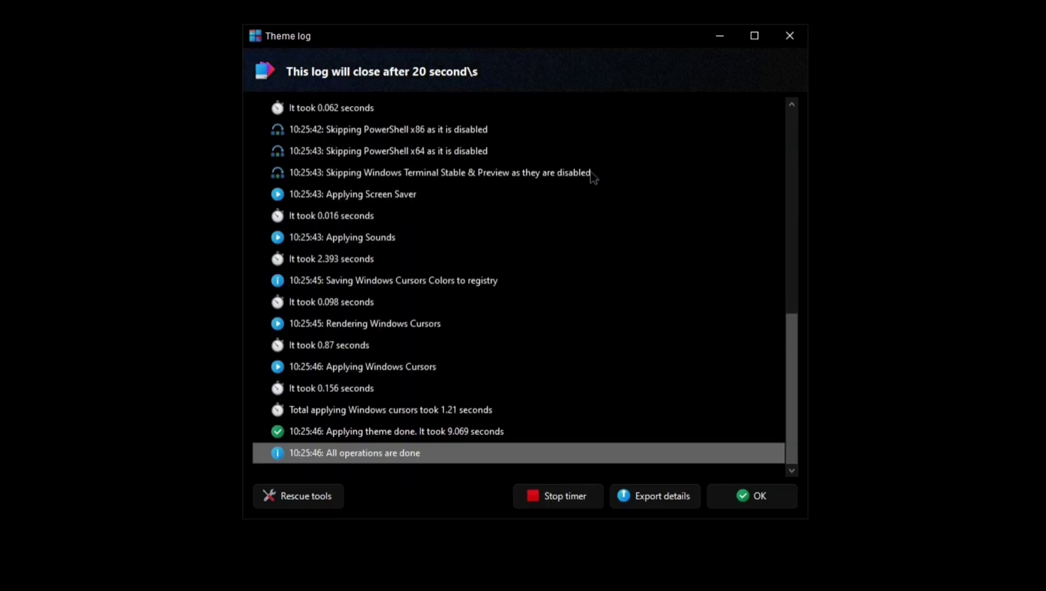
left_click(743, 498)
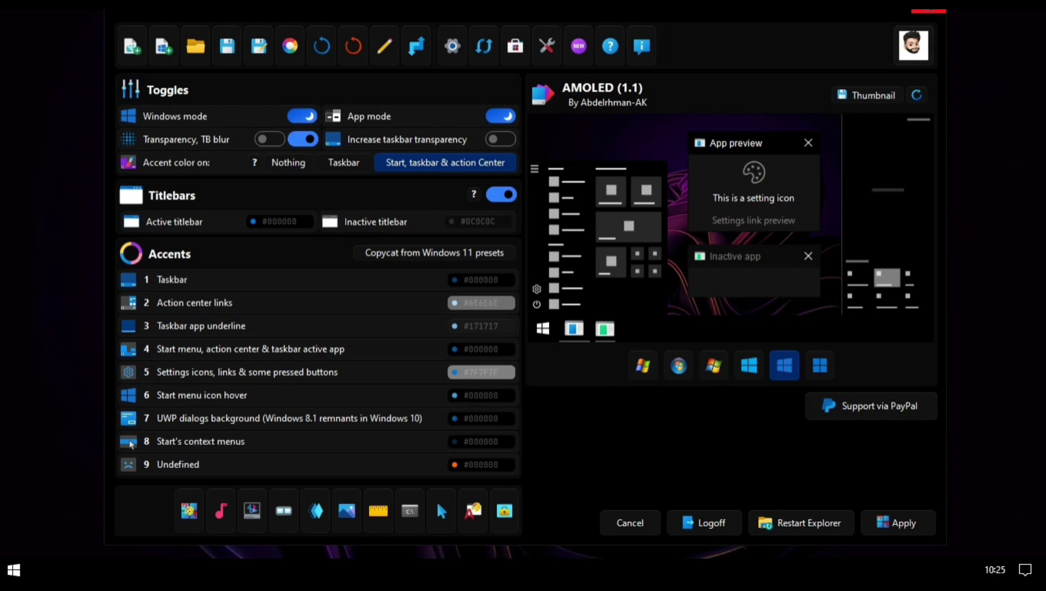
left_click(928, 10)
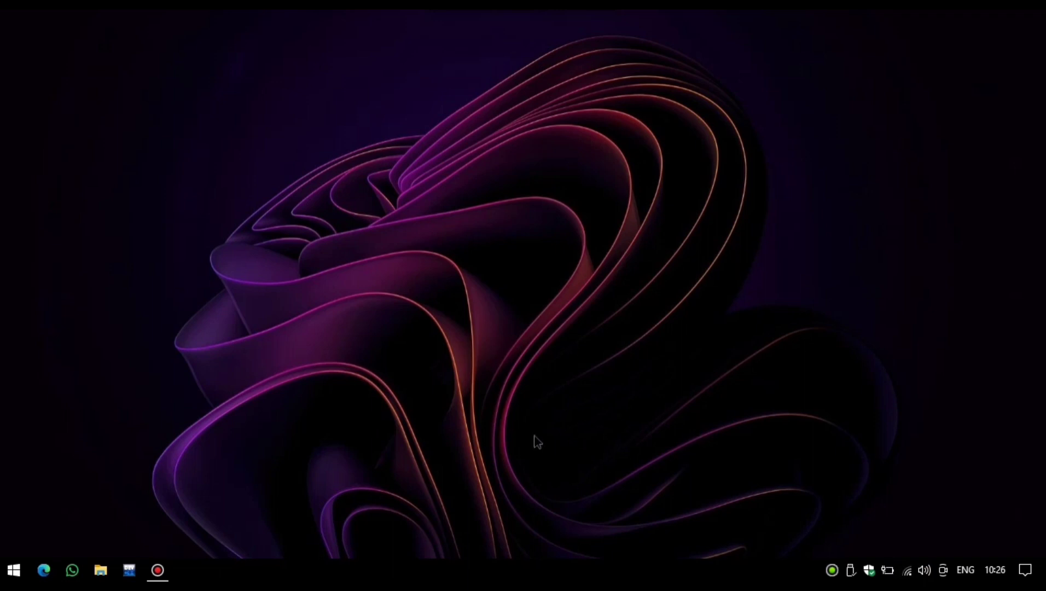
Step: Examine the applied theme in the Start menu, Windows search, the action center and File Explorer
key("super")
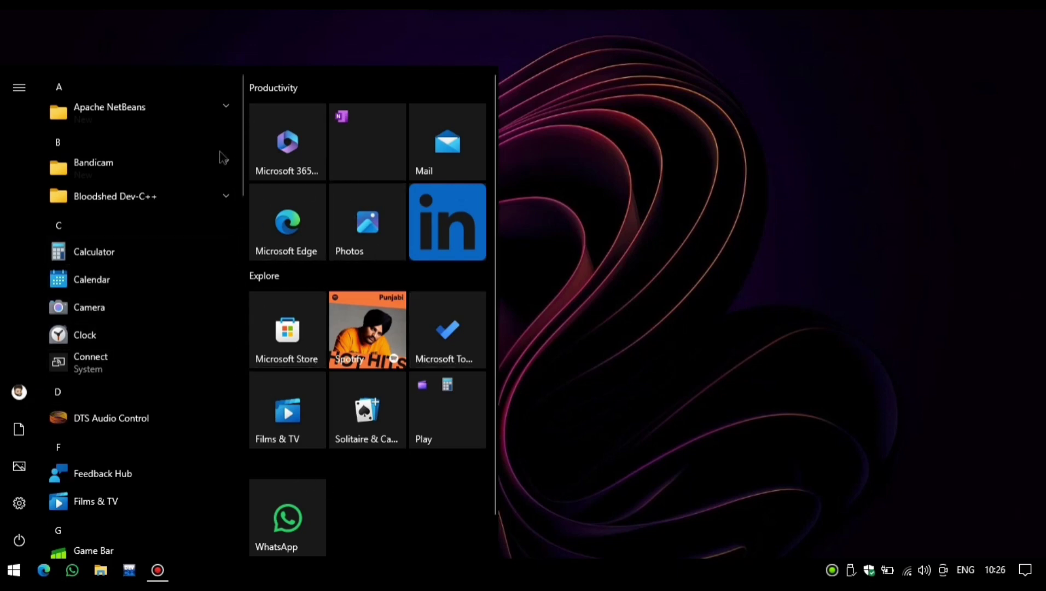
left_click(783, 388)
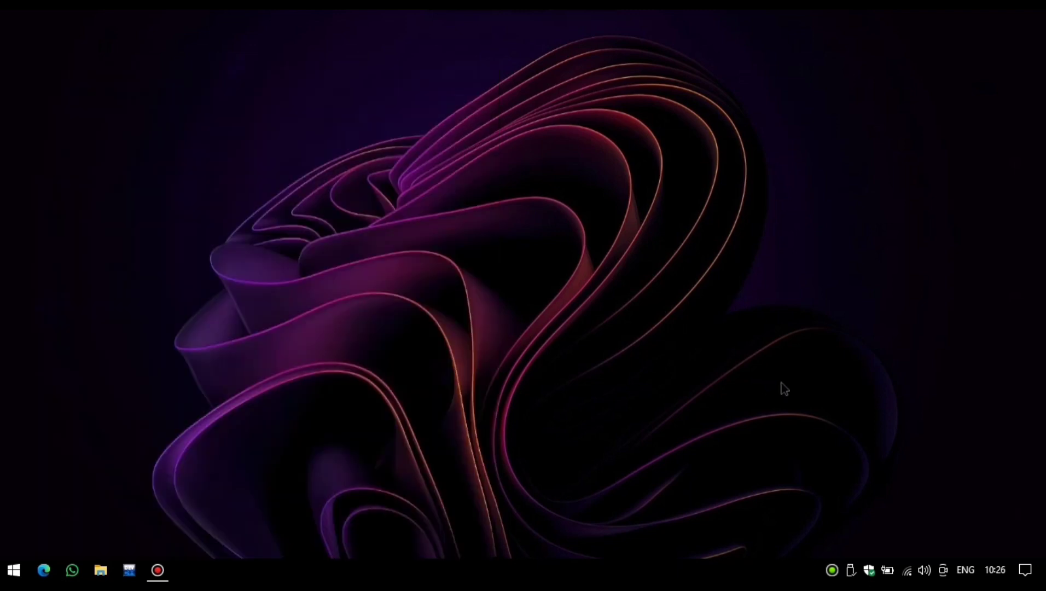
key("super+s")
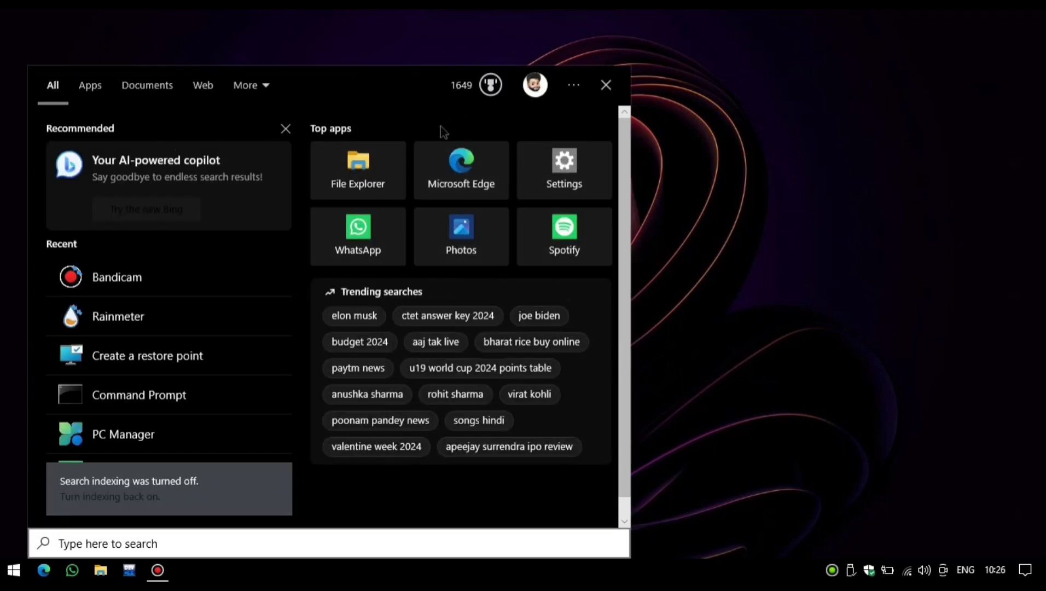
key("super")
key("super")
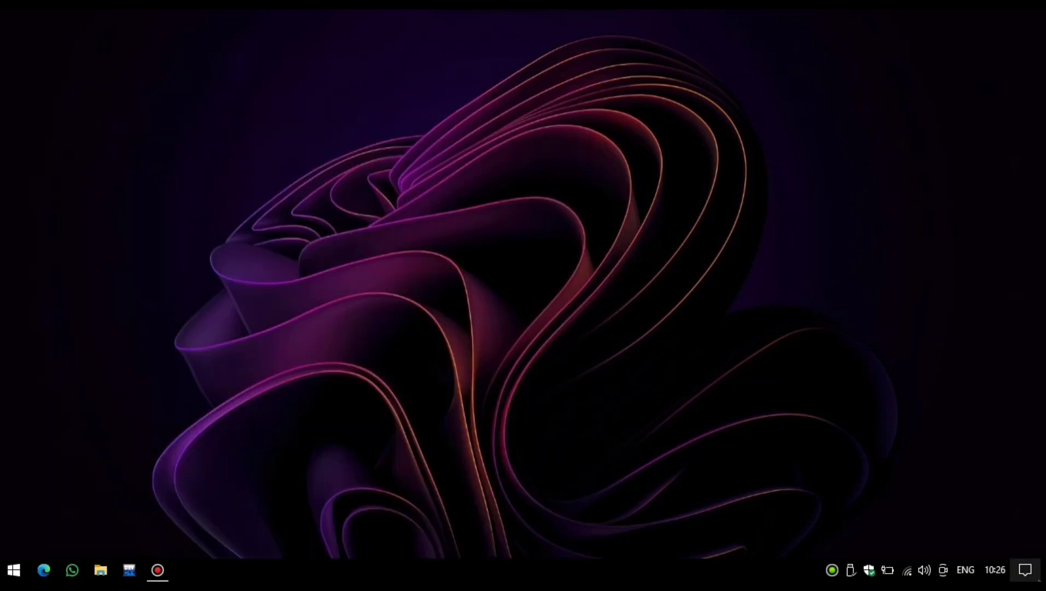
left_click(1025, 570)
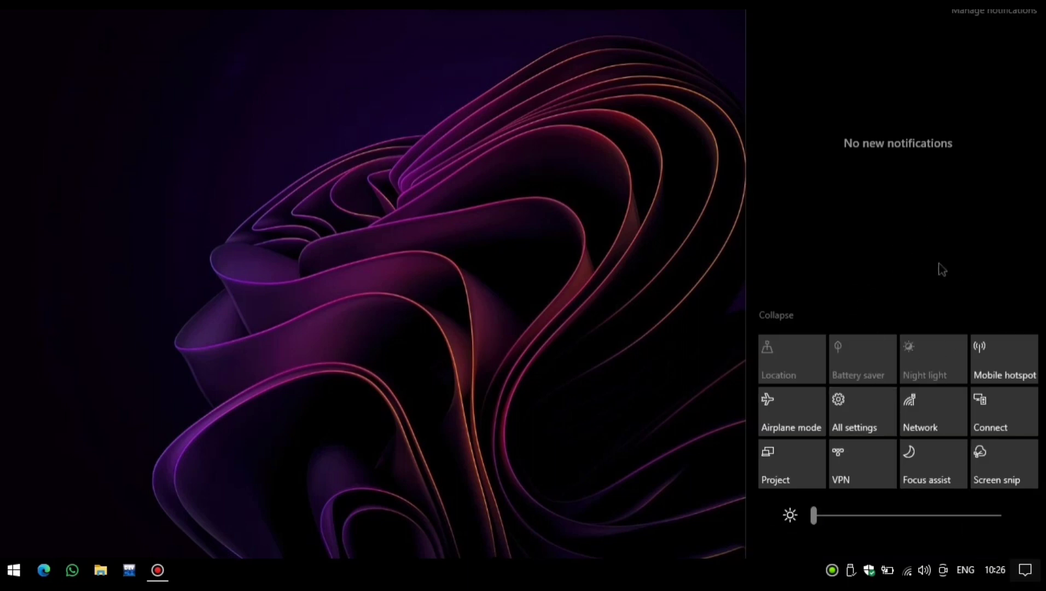
left_click(642, 310)
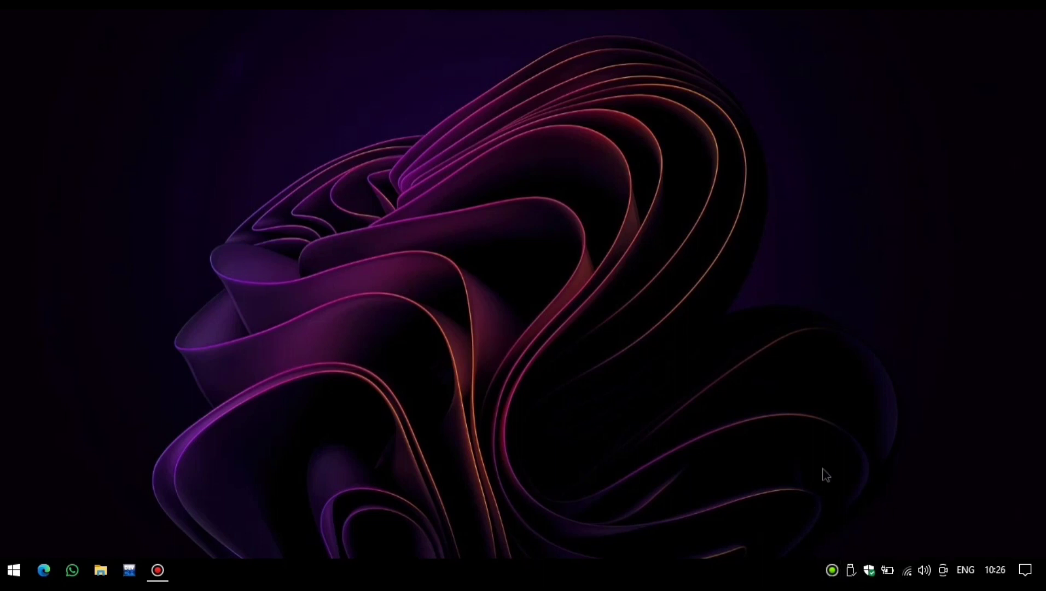
key("super+e")
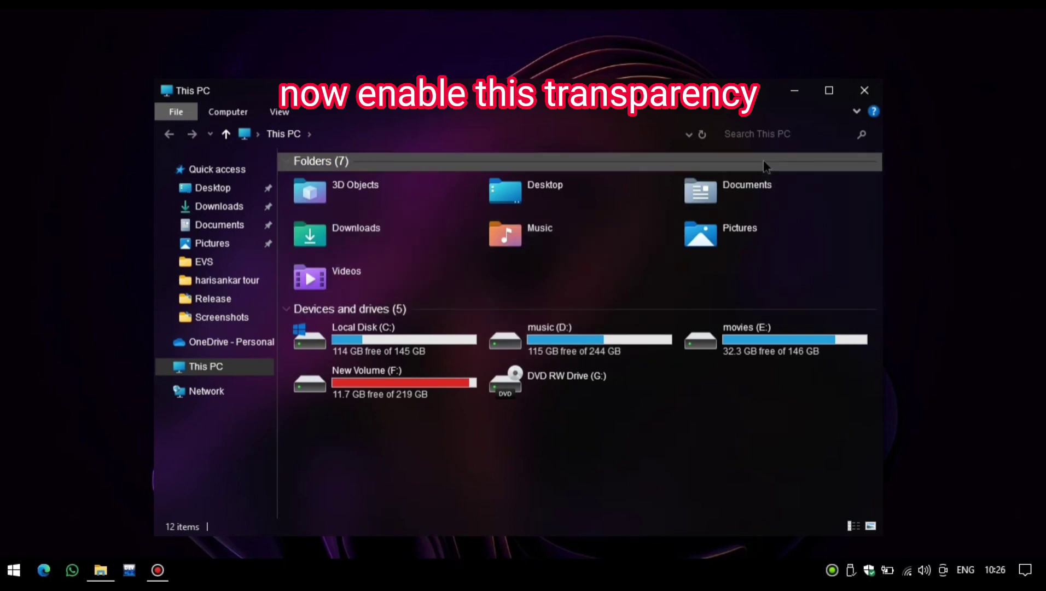
left_click(863, 91)
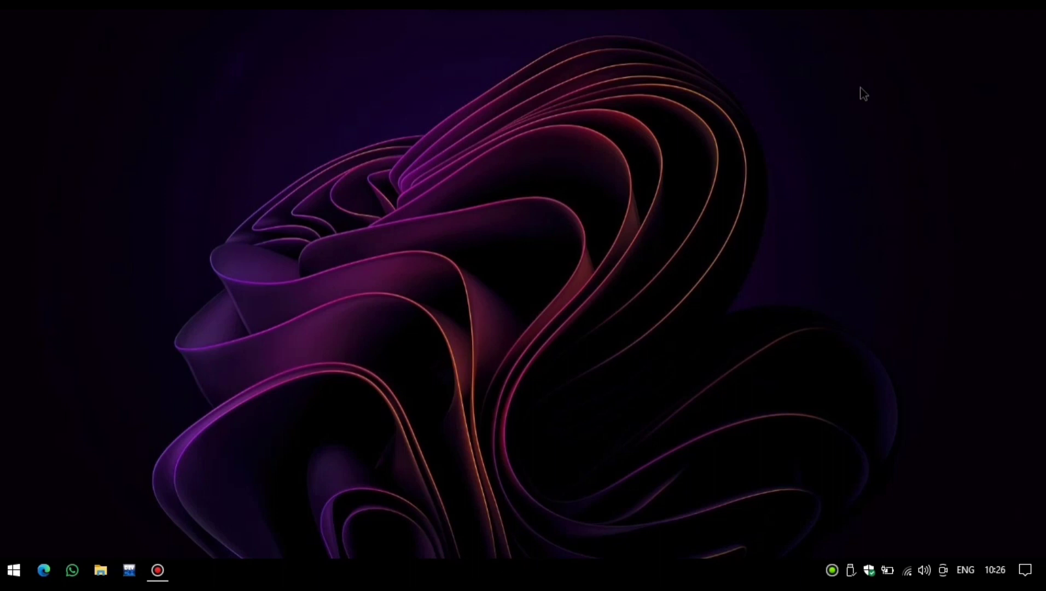
Step: Switch to Microsoft Edge, search the web for "blur mica tool" and open the ExplorerBlurMica GitHub repository
left_click(43, 570)
left_click(37, 579)
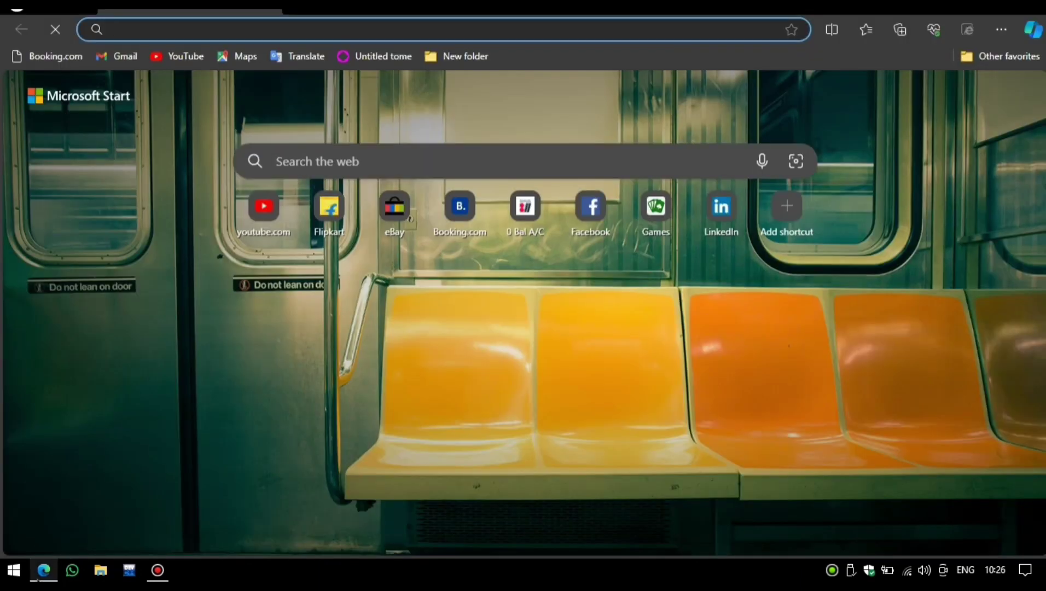
left_click(303, 160)
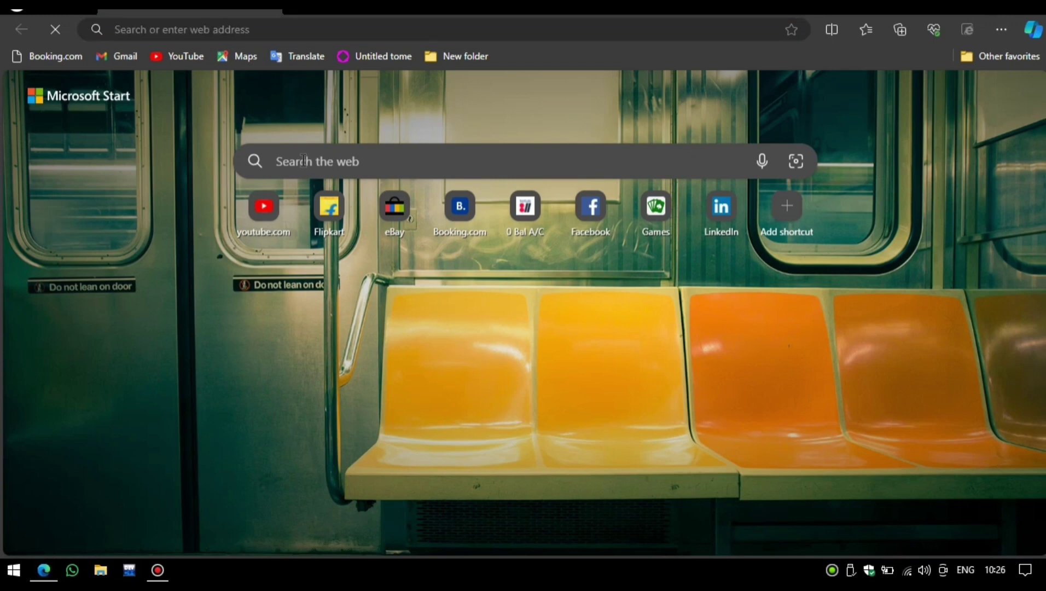
type("blur mica tool")
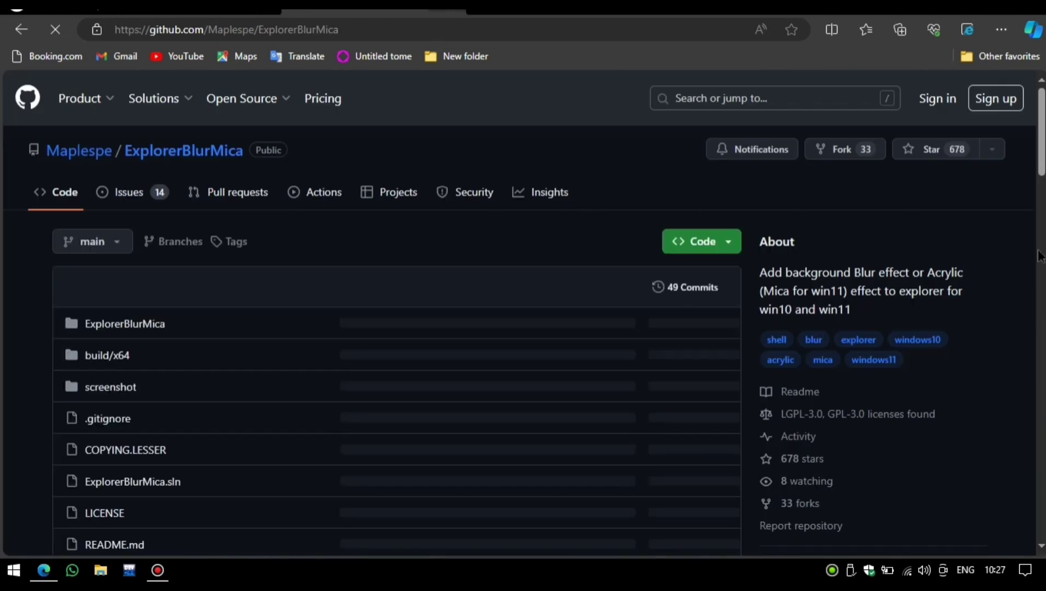
Step: Open the ExplorerBlurMica repository's 2.0.0 Happy New Year release, find its downloadable assets and close the browser when done
scroll(1039, 229, "down", 5)
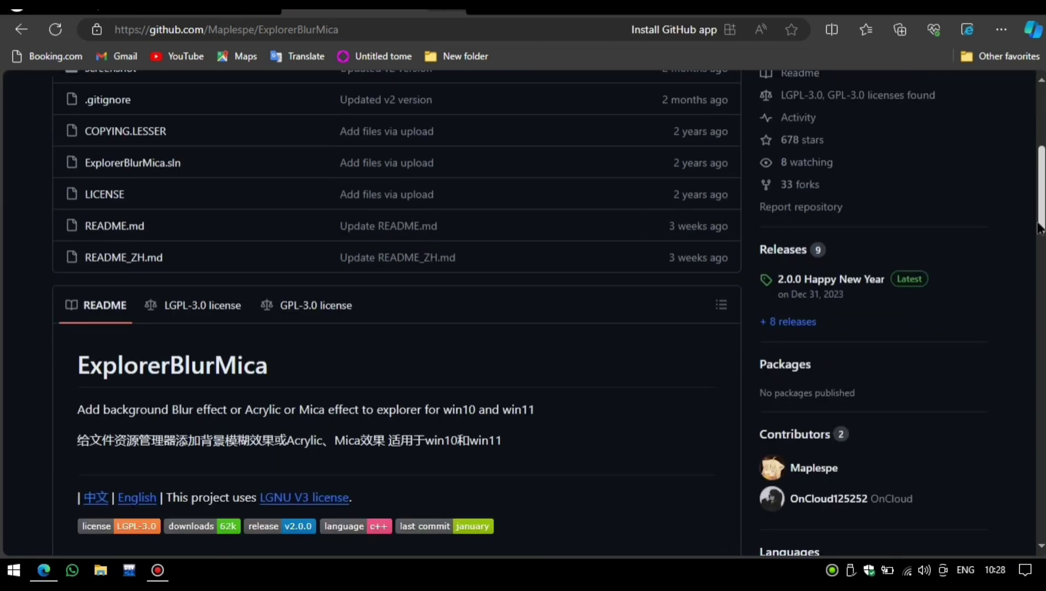
scroll(1040, 227, "down", 3)
scroll(896, 182, "up", 1)
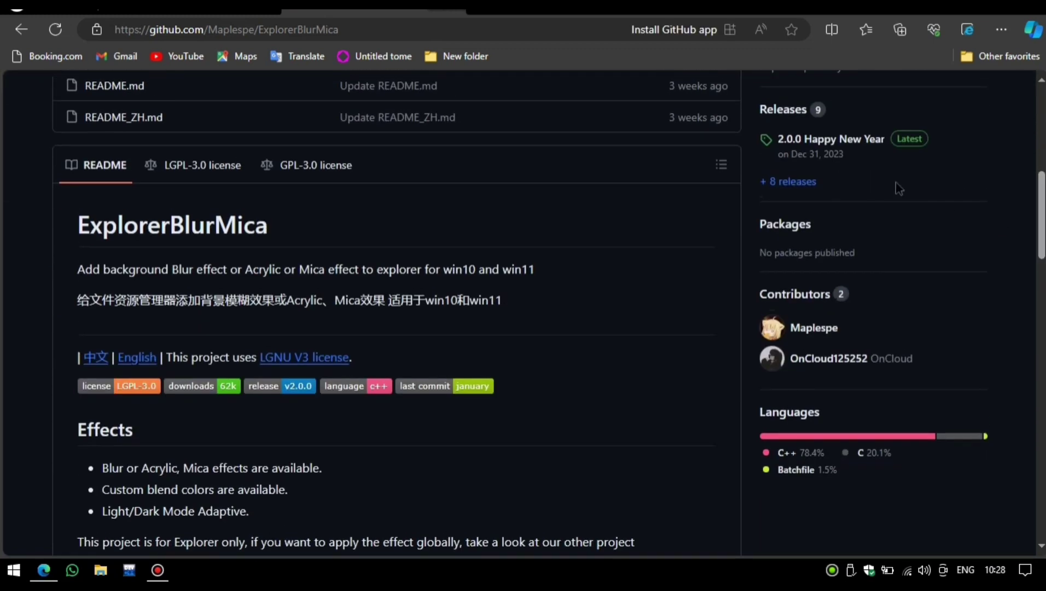
left_click(833, 141)
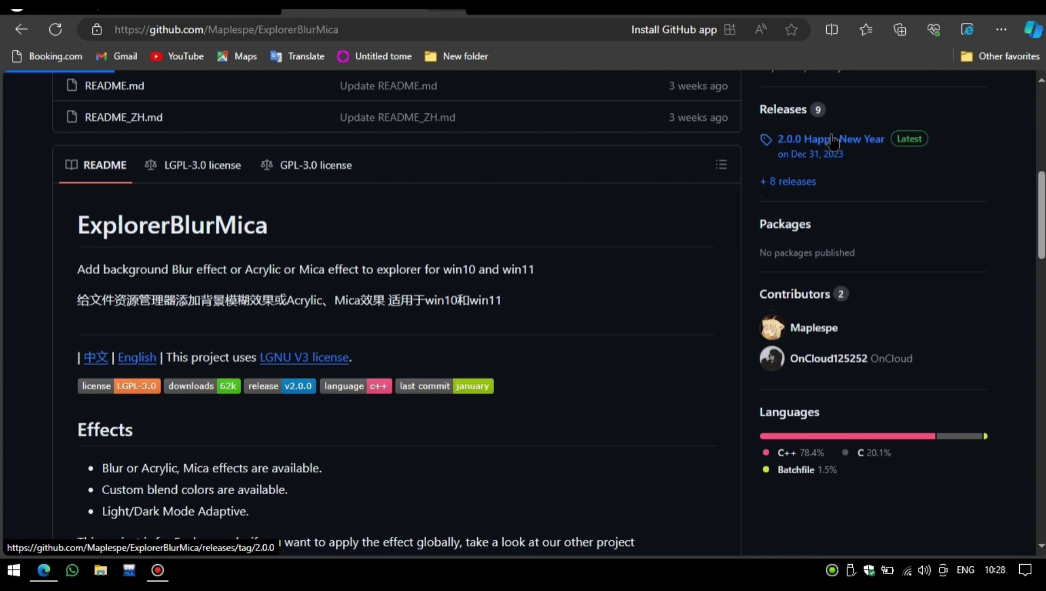
left_click(833, 141)
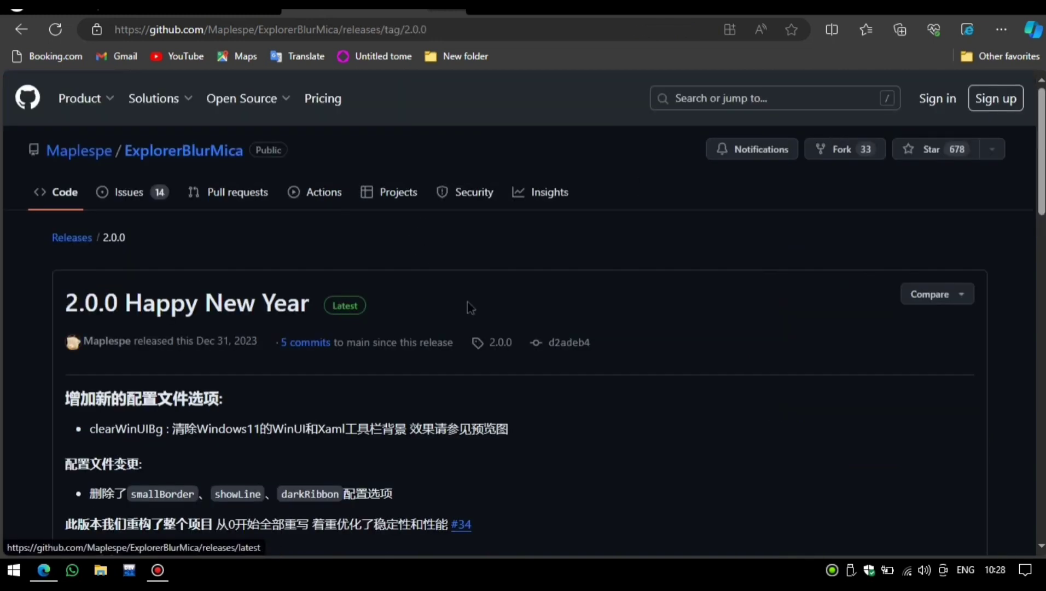
scroll(1023, 427, "down", 15)
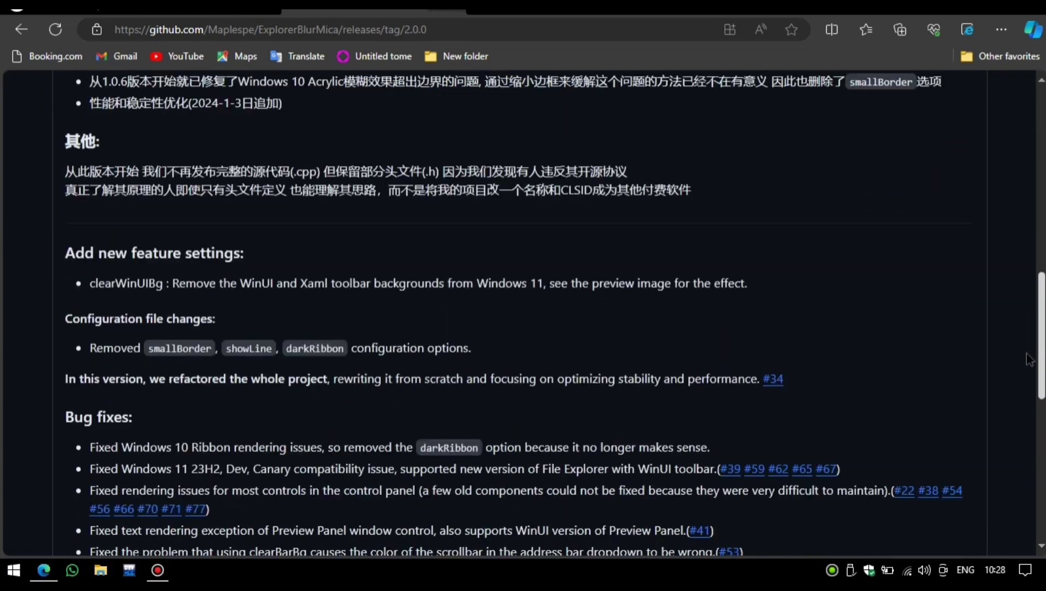
scroll(1021, 438, "down", 5)
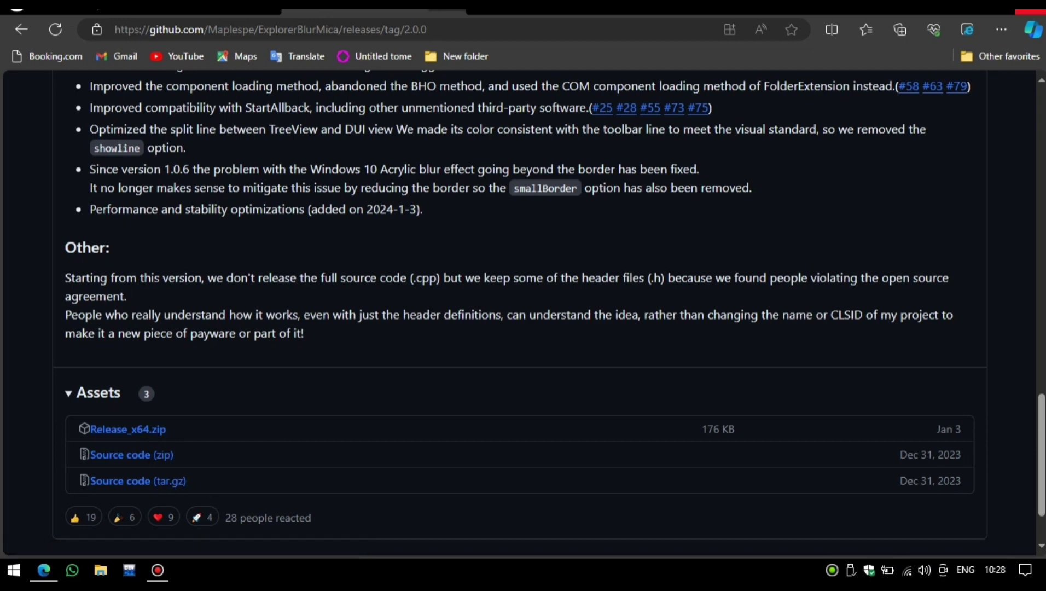
left_click(1030, 11)
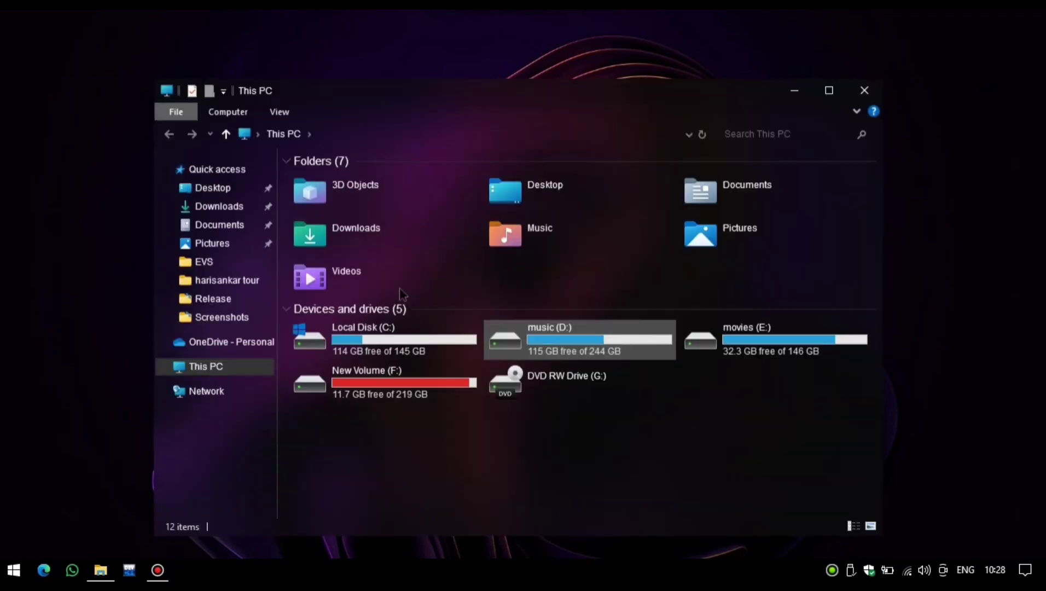
Step: In File Explorer, open the Downloads folder and view the extraction options for Release_x64.zip, dismissing them without extracting
double_click(365, 233)
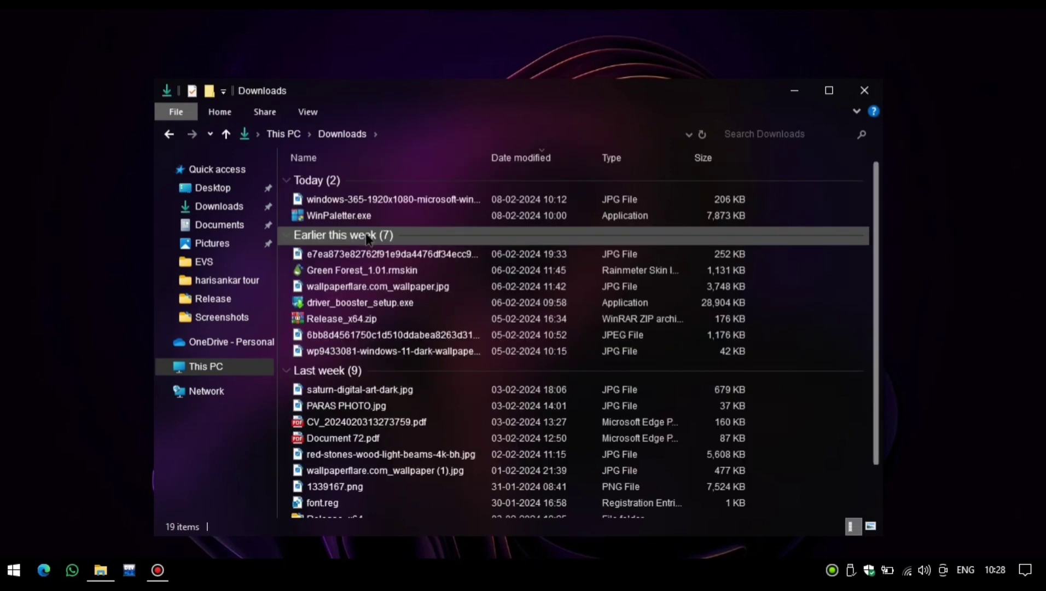
left_click(346, 319)
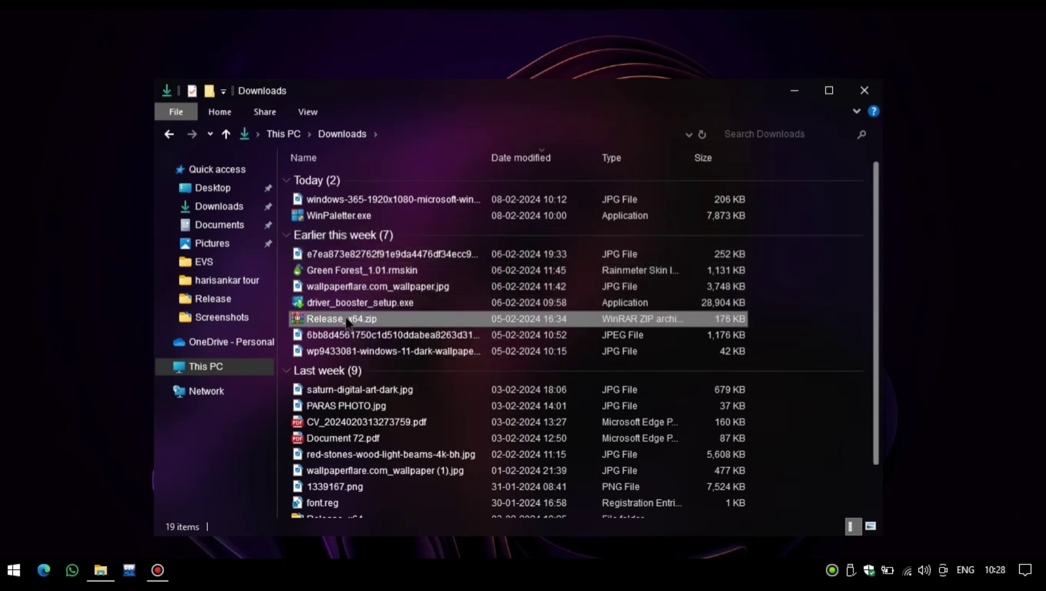
double_click(346, 319)
right_click(347, 318)
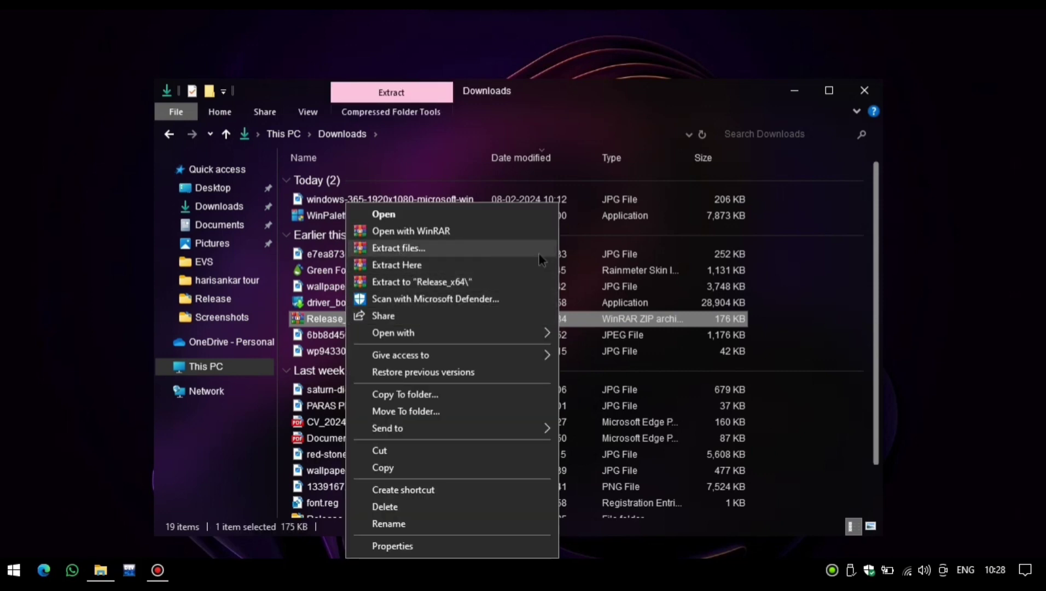
left_click(812, 298)
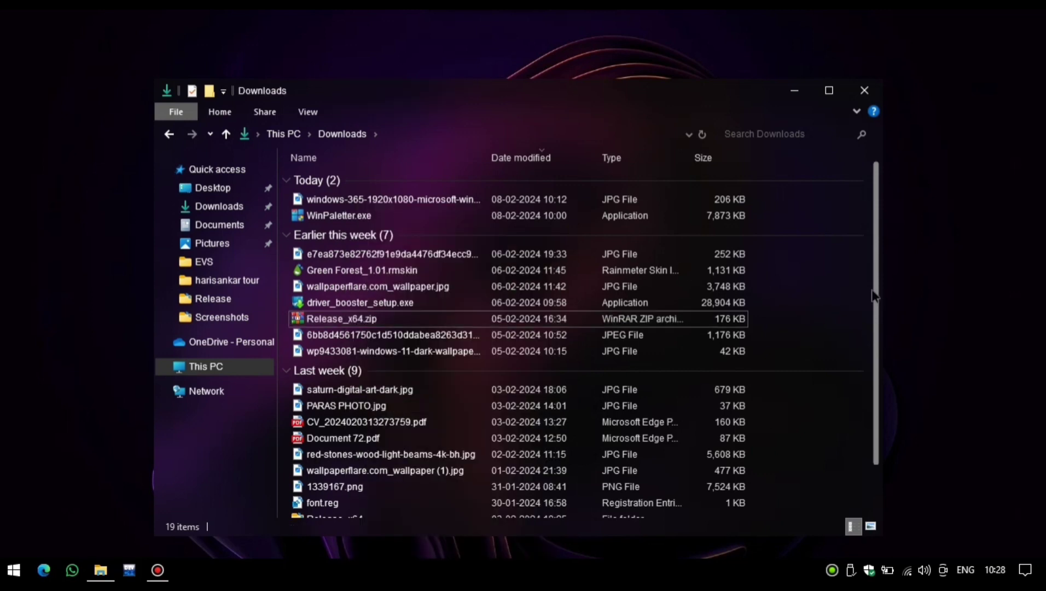
Step: Open the Release folder inside the extracted Release_x64 folder and view the available actions for register.cmd, dismissing them without running it
scroll(869, 392, "down", 1)
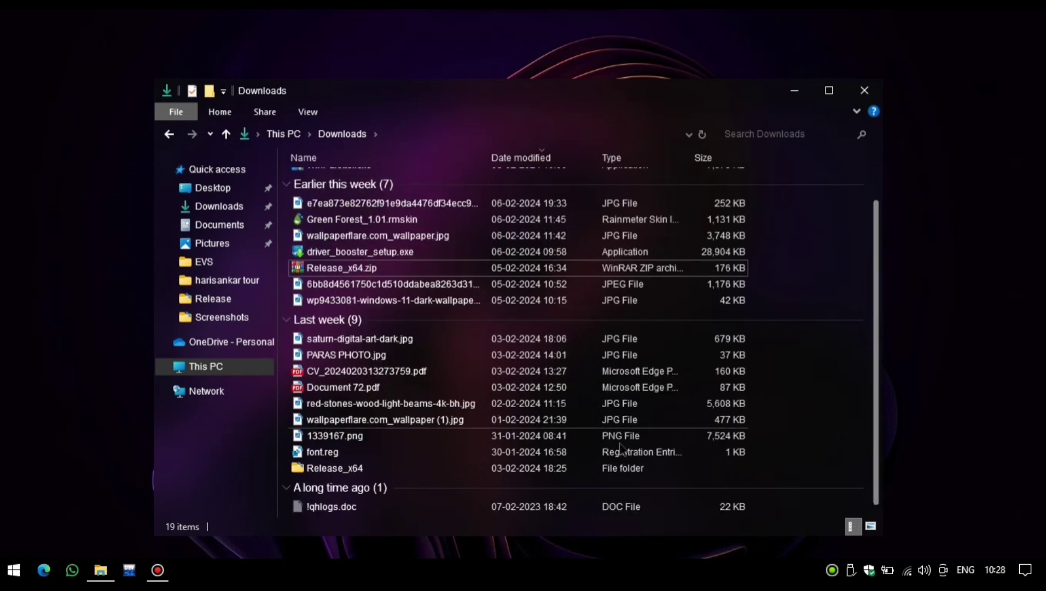
double_click(445, 473)
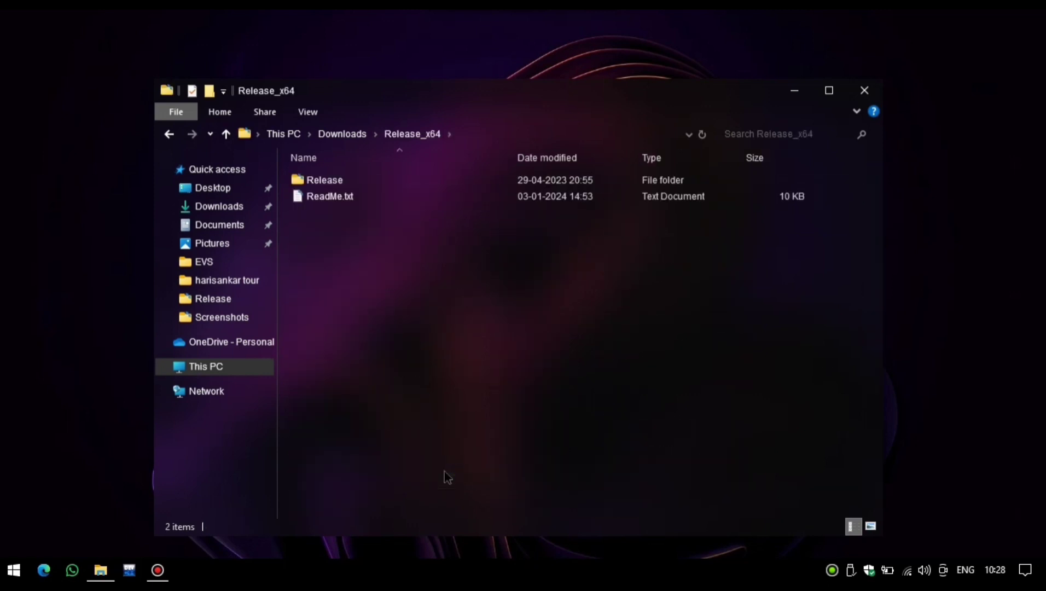
double_click(321, 180)
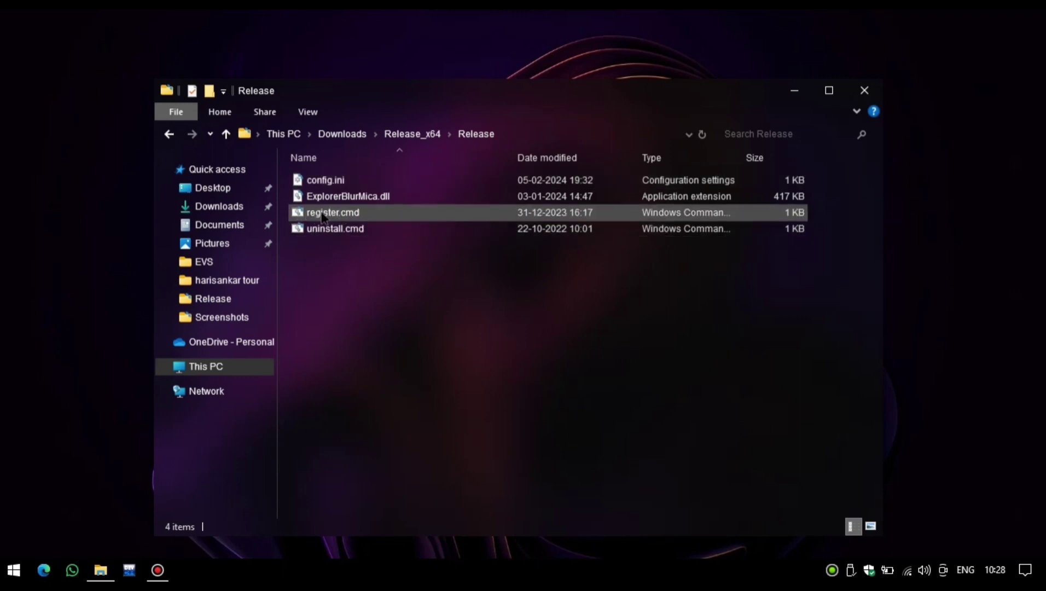
right_click(334, 217)
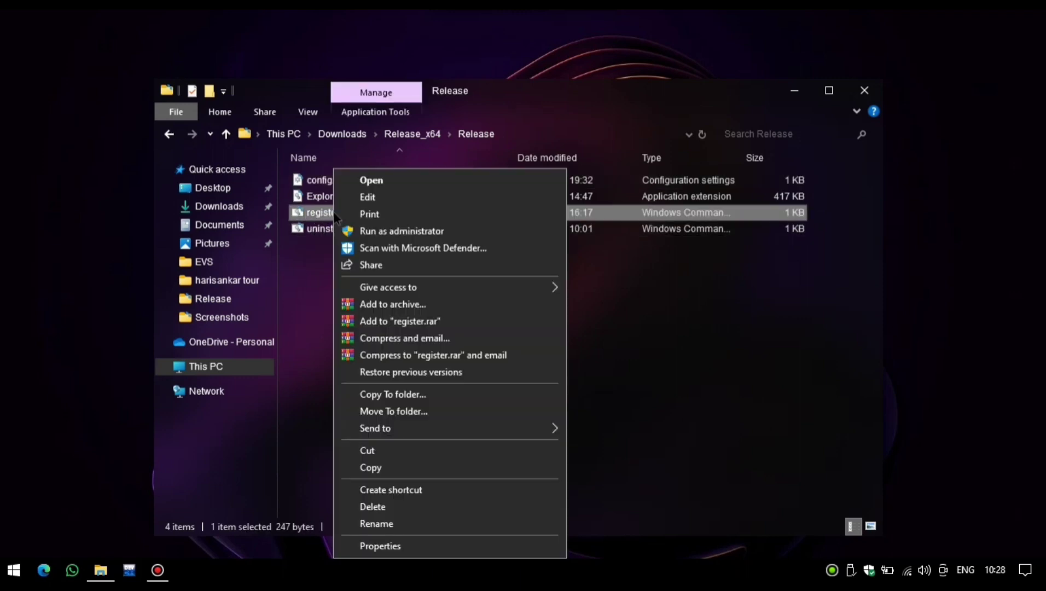
left_click(616, 291)
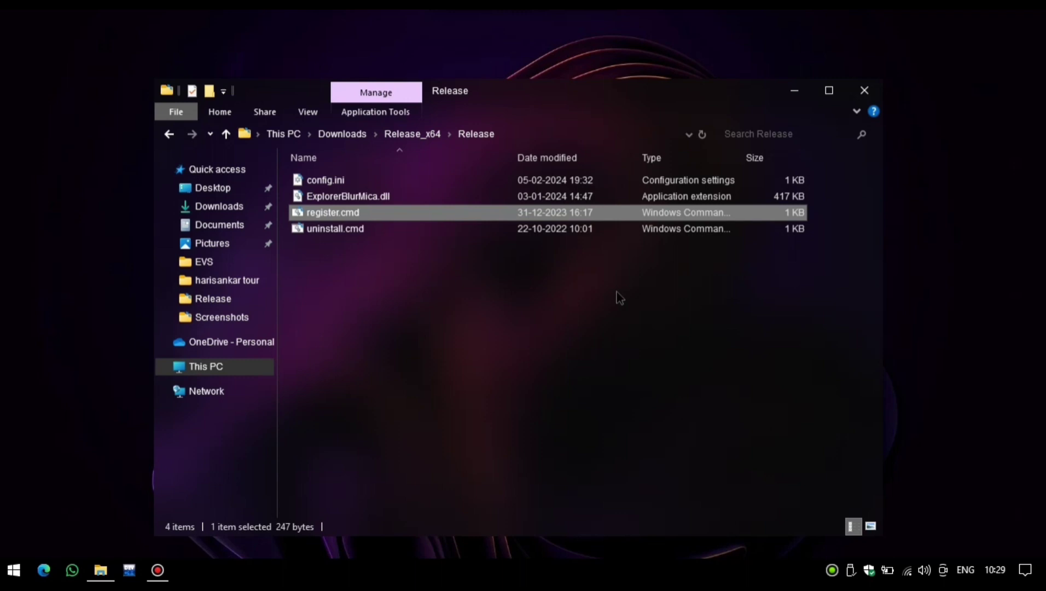
Step: Close the Release folder window, reopen File Explorer to examine its transparency effect, and close it again
left_click(864, 91)
key("super+e")
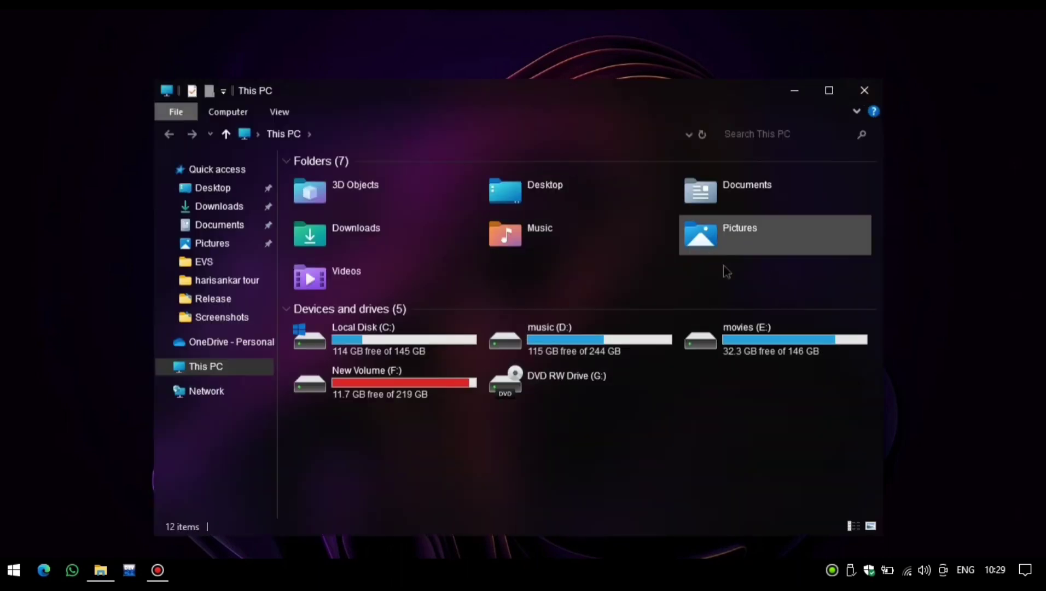
left_click(865, 91)
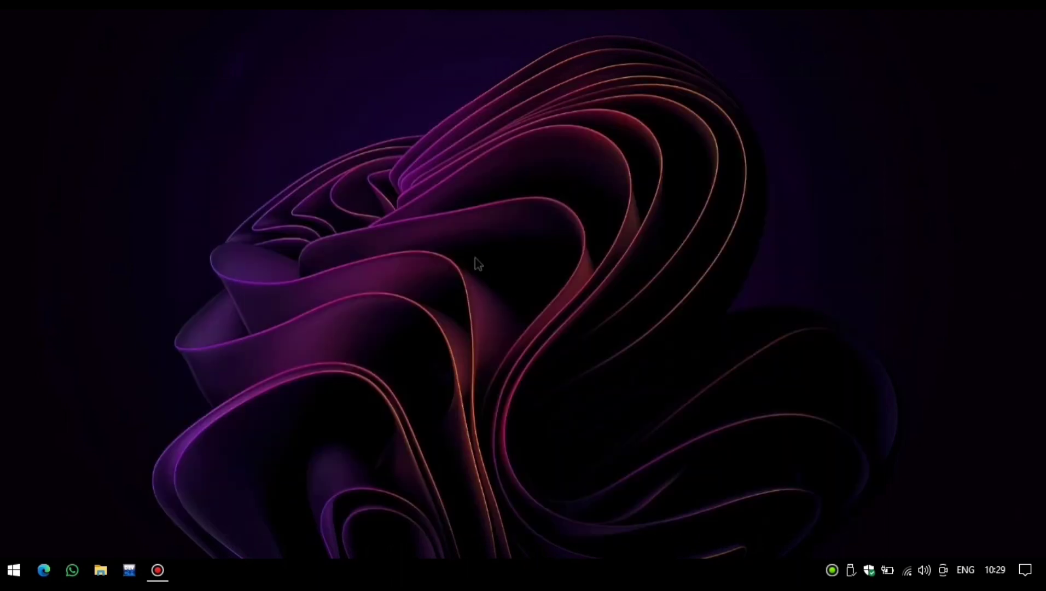